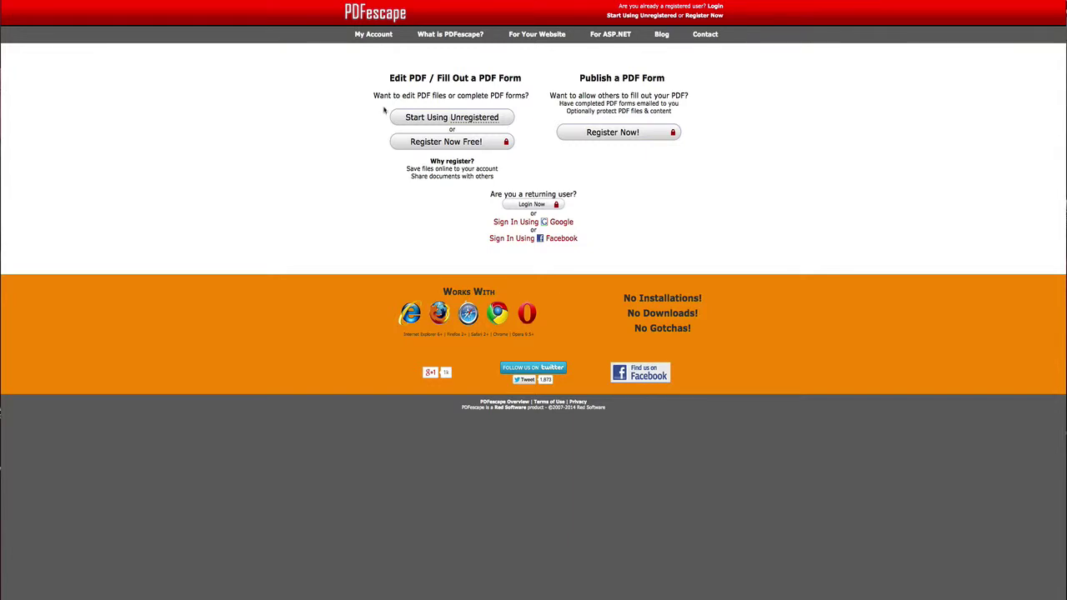
- Show all open windows side by side with Mission Control
key(ctrl+Up)
- Scroll through the Soul Rich Woman workbook in Acrobat Reader, then switch back to PDFescape
click(319, 322)
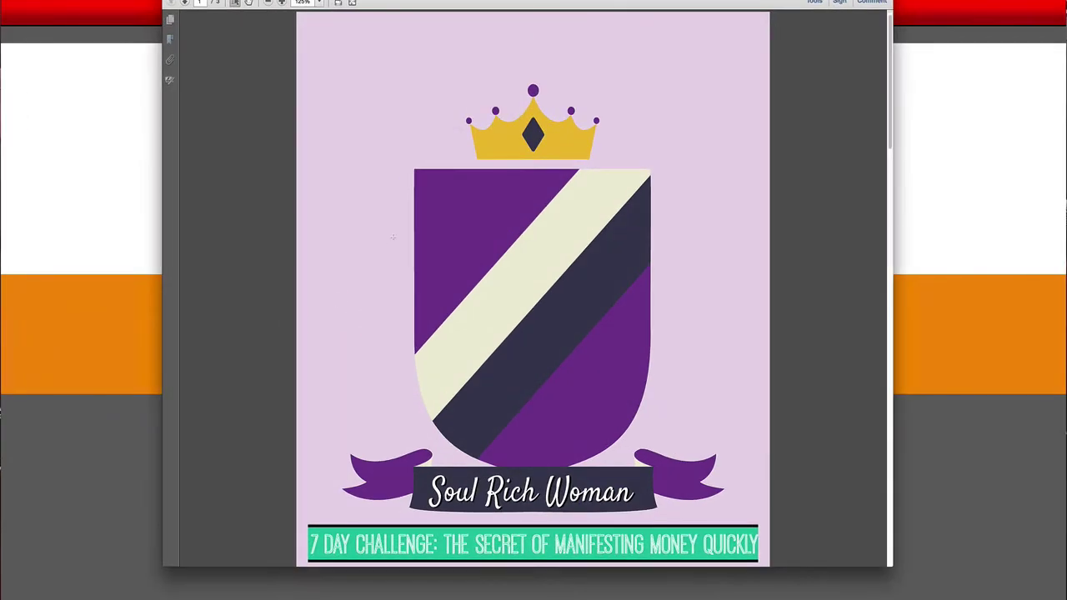
scroll(393, 238, down, 10)
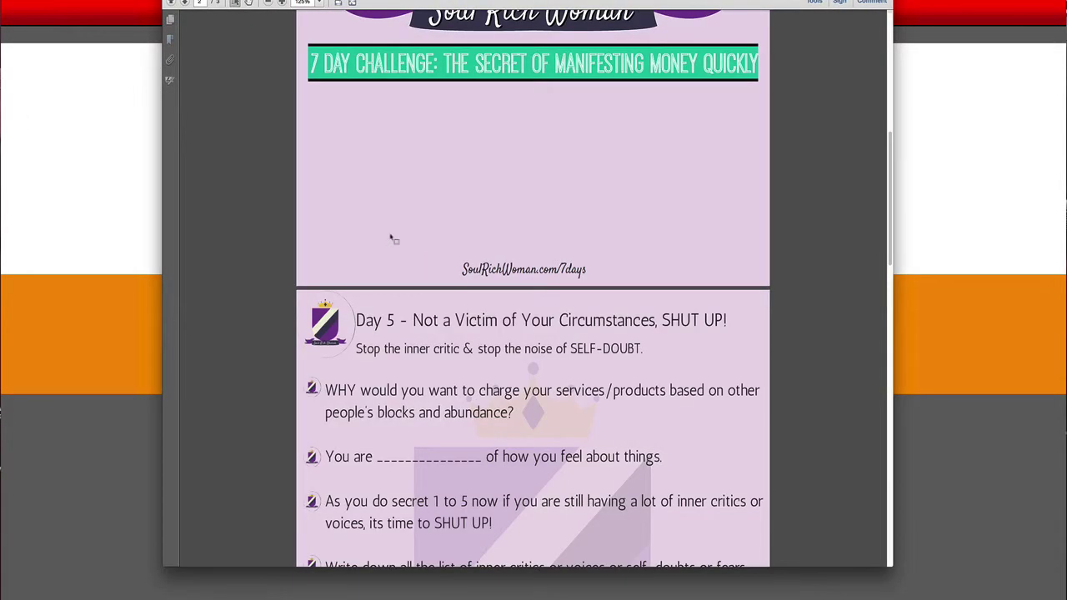
scroll(393, 240, up, 10)
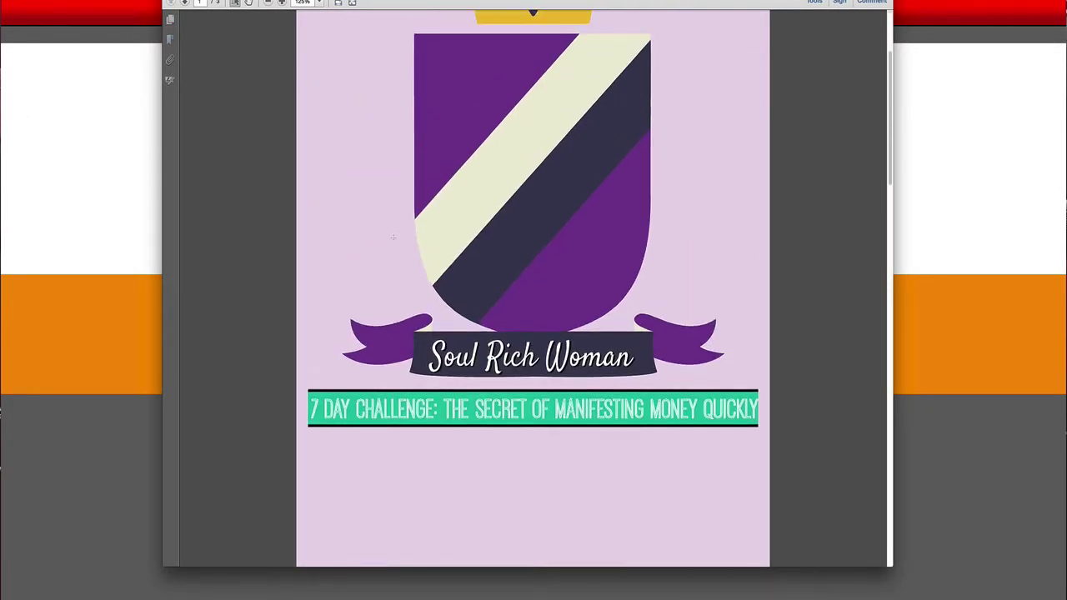
scroll(393, 238, up, 3)
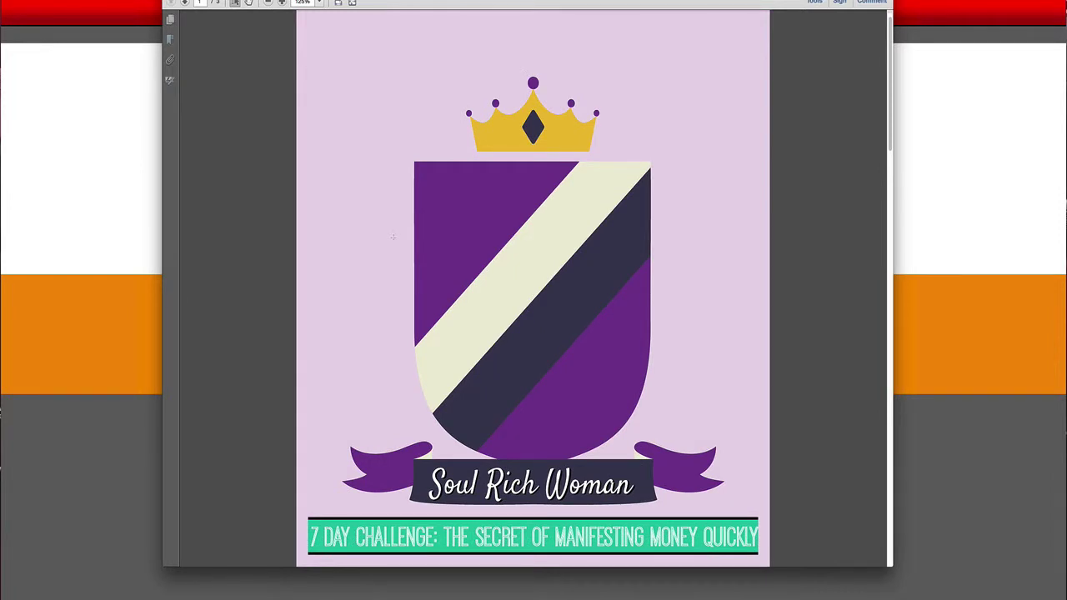
click(974, 170)
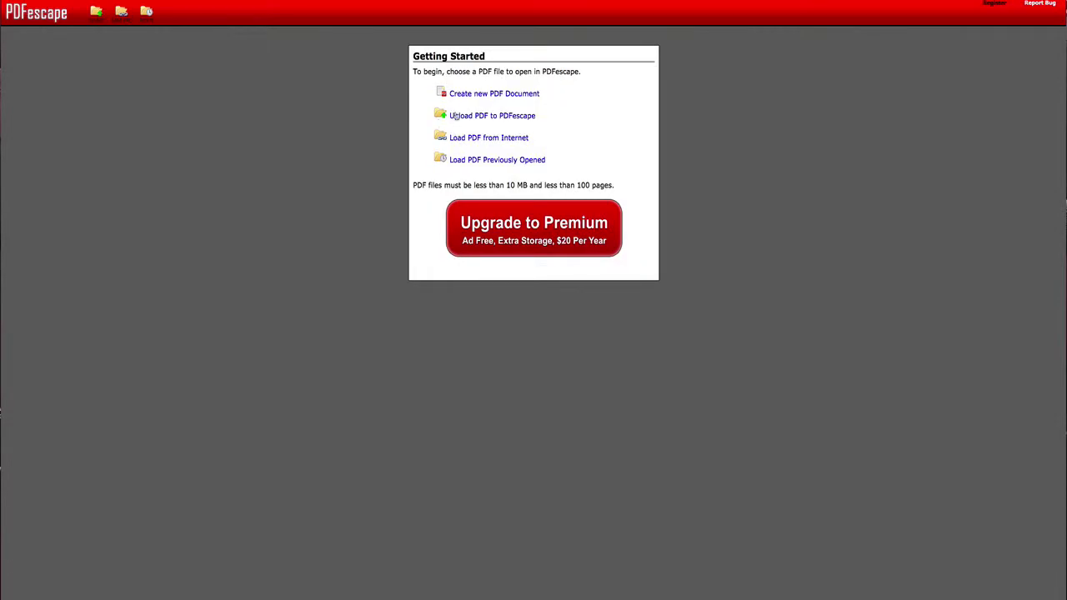
- Upload the SoulRichWoman PDF from the Downloads folder into PDFescape's editor
click(512, 118)
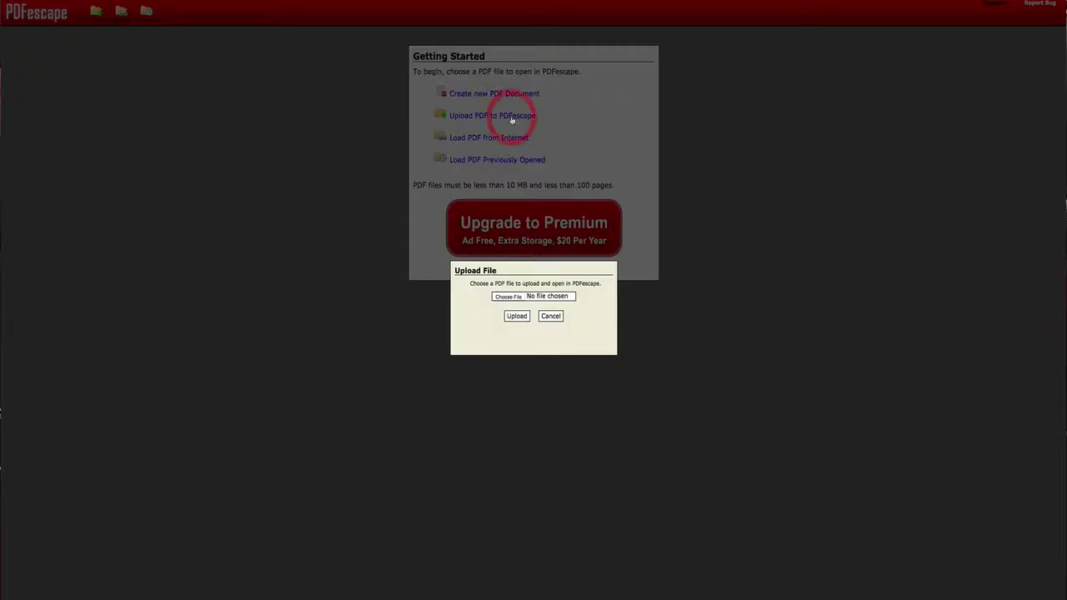
click(510, 299)
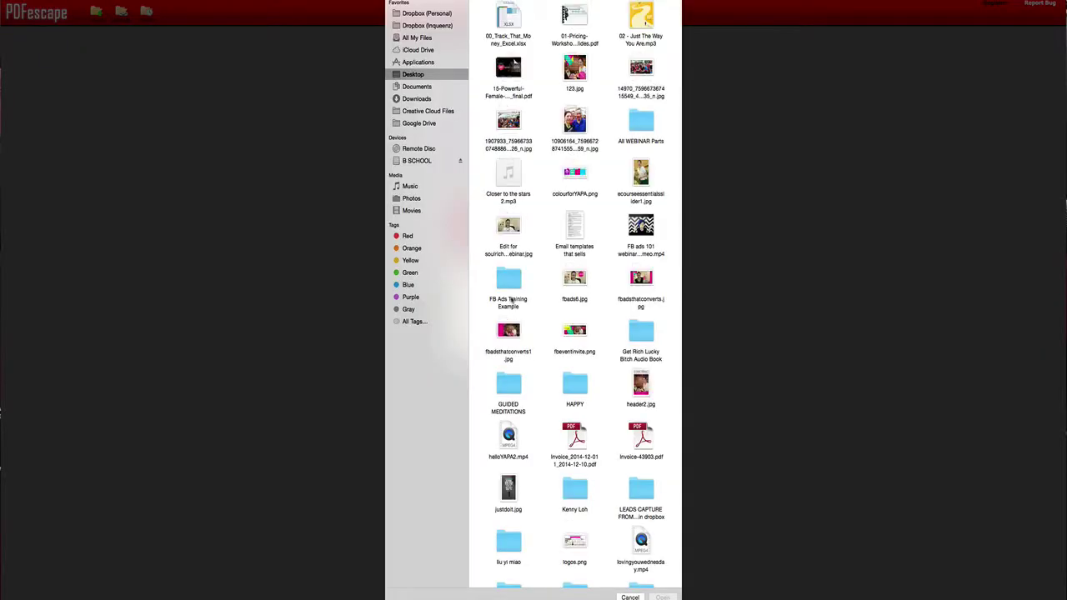
click(410, 98)
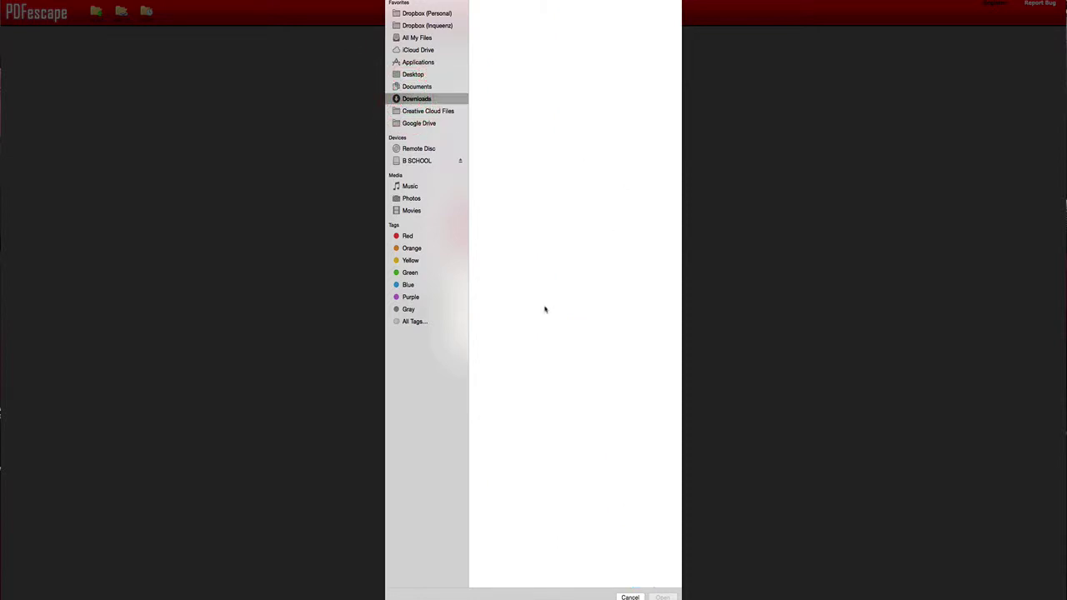
scroll(545, 309, down, 10)
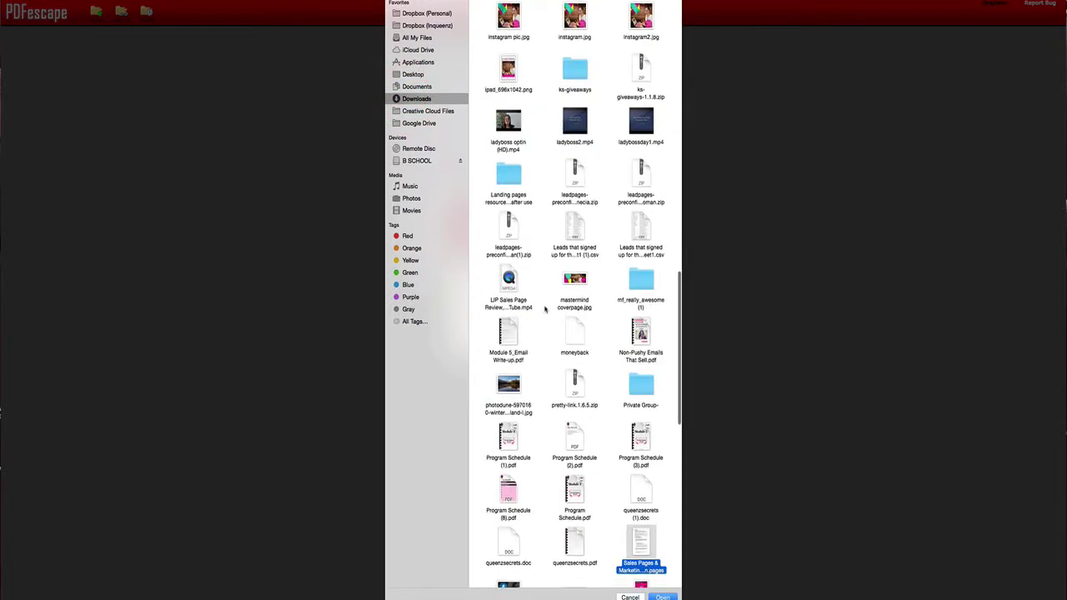
scroll(545, 309, down, 8)
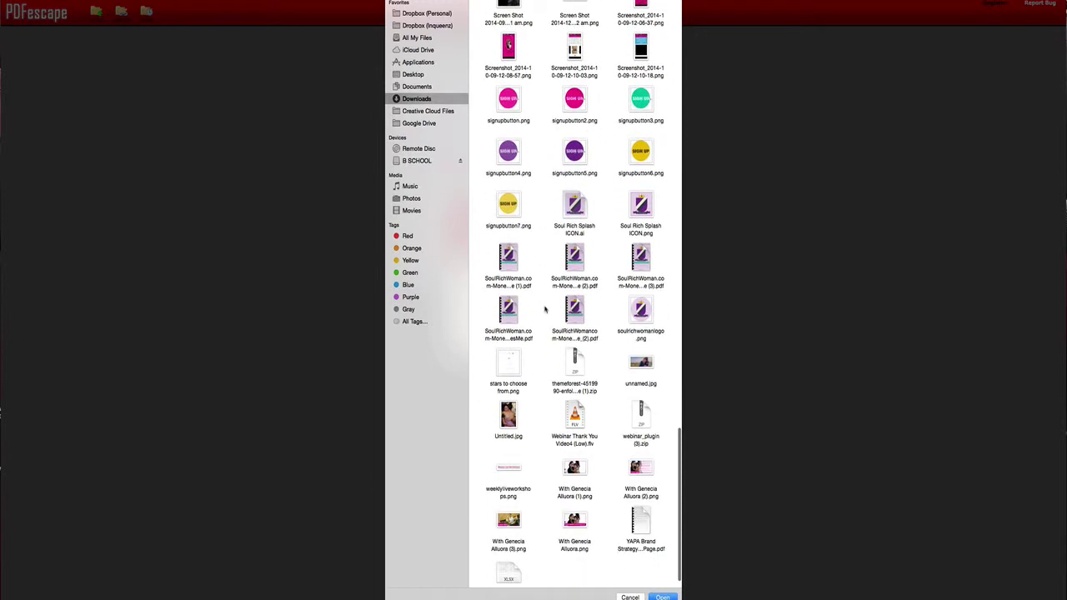
double_click(508, 259)
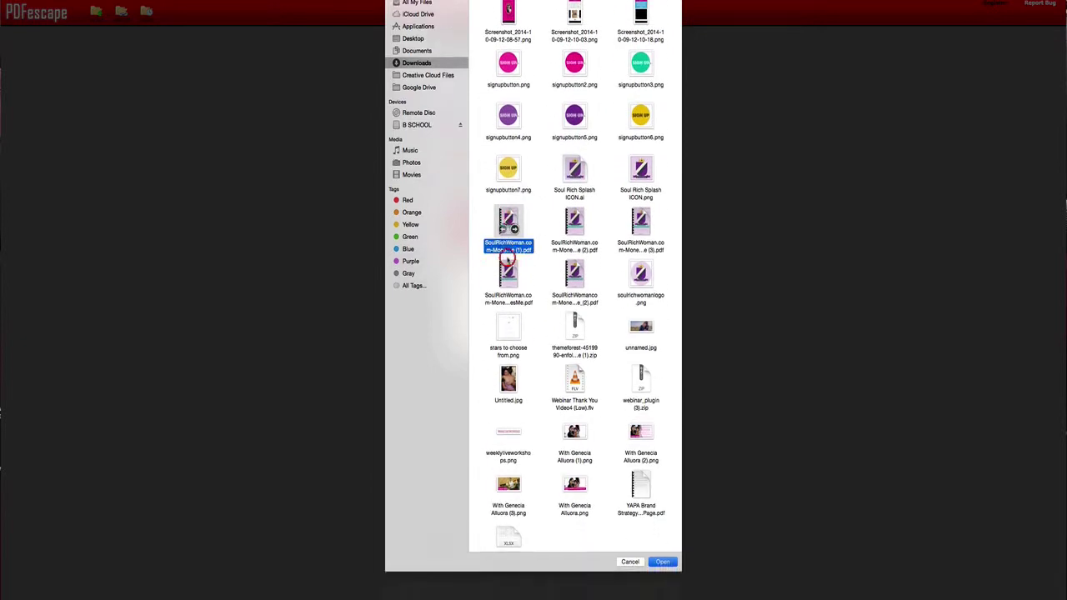
click(517, 316)
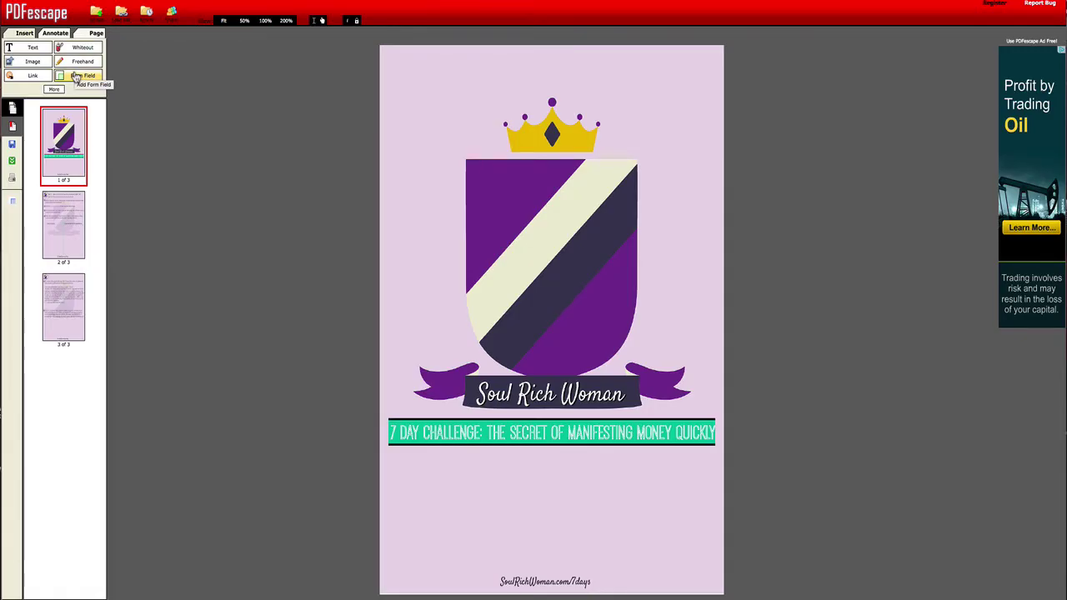
- Scroll to the Day 5 page and set the Form Field tool to type Text
scroll(571, 276, down, 1)
scroll(571, 276, down, 10)
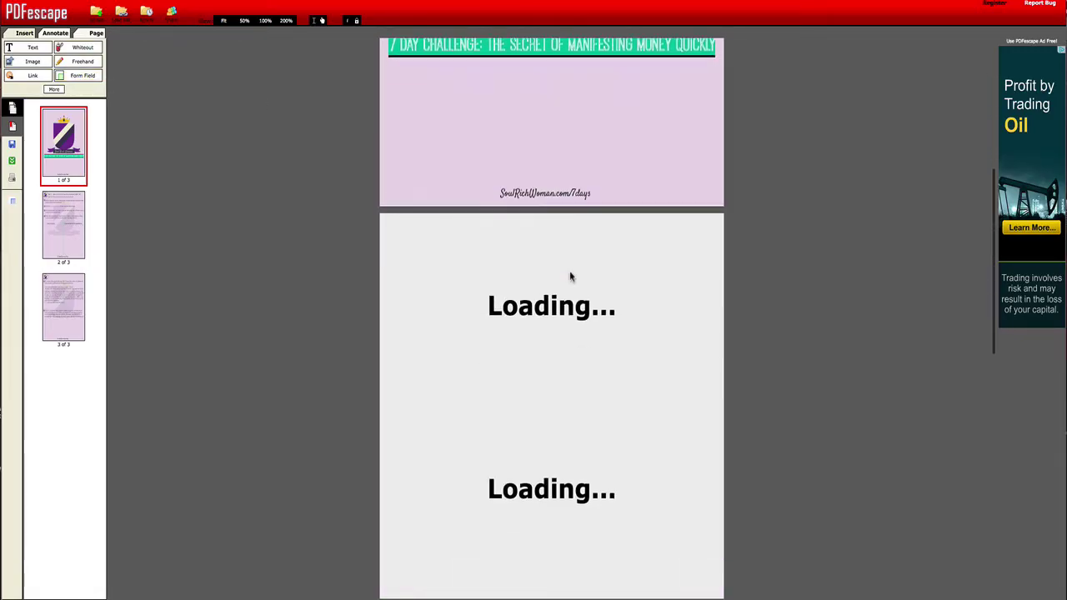
scroll(570, 273, down, 2)
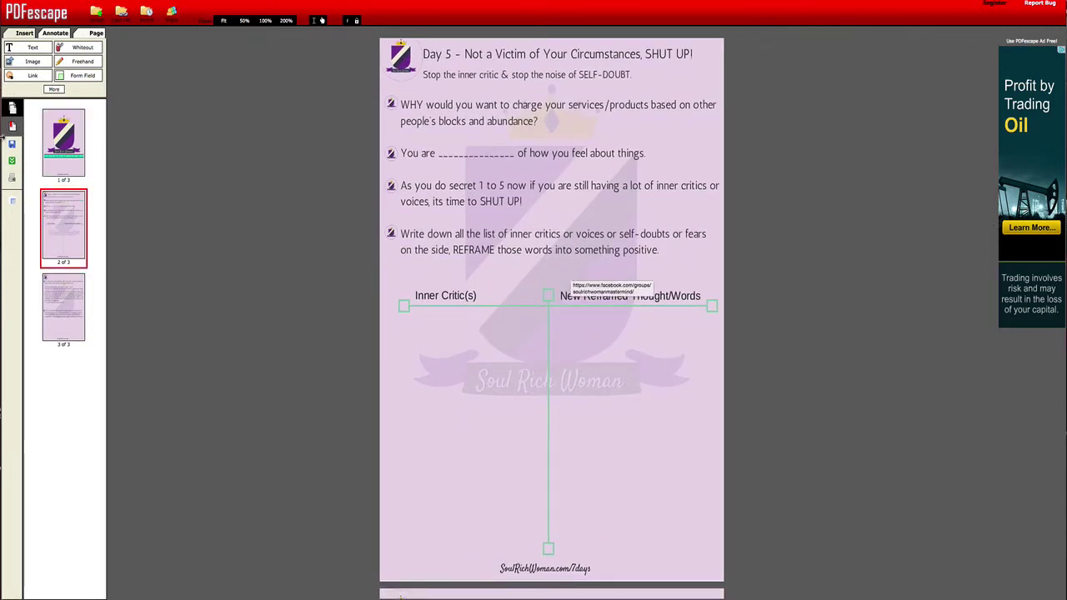
click(77, 77)
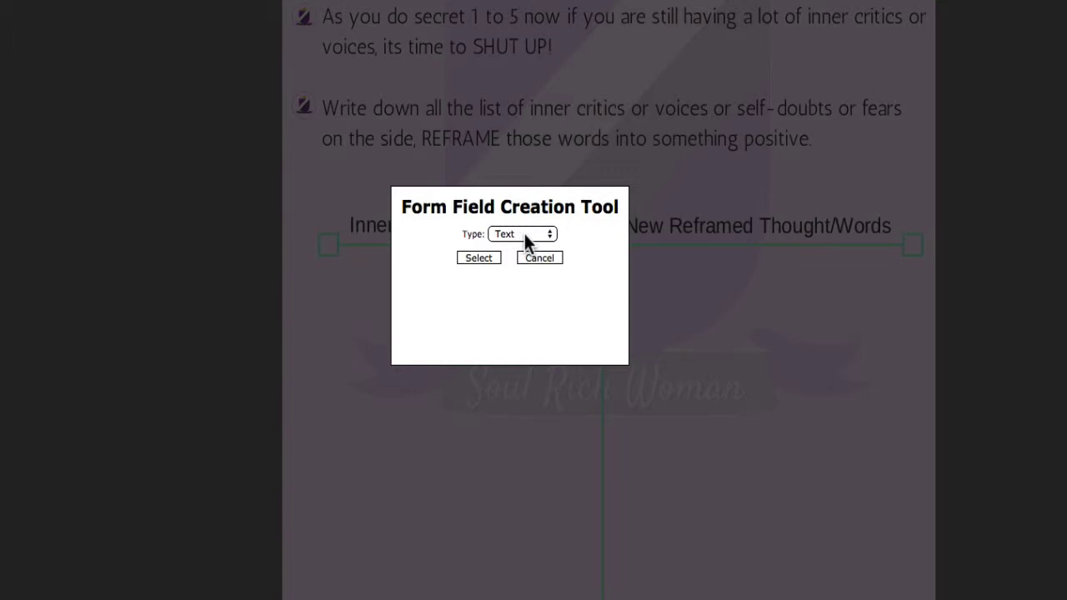
click(525, 235)
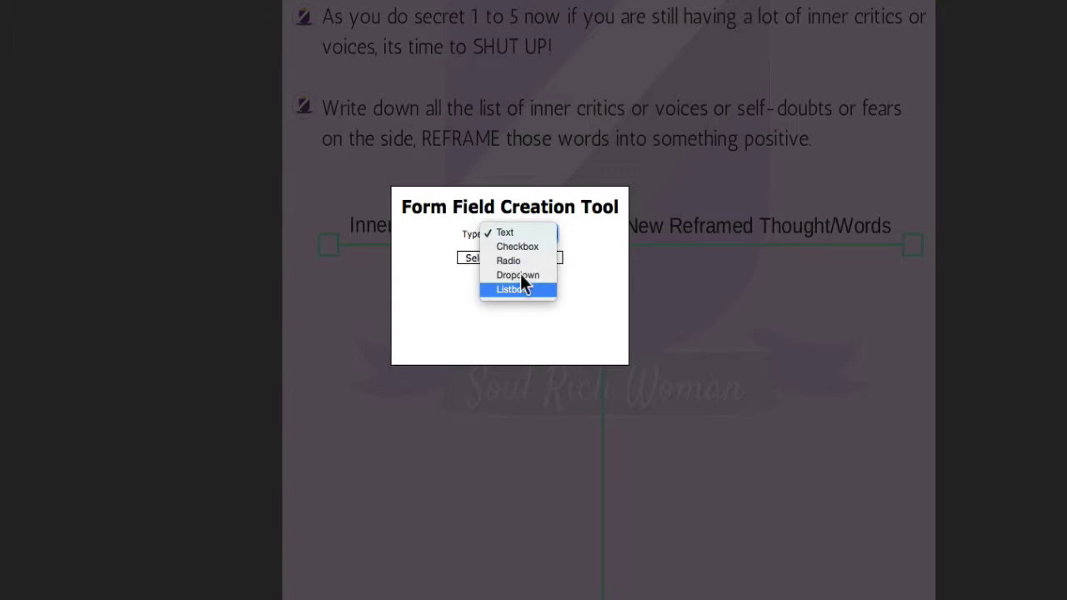
click(516, 235)
click(488, 258)
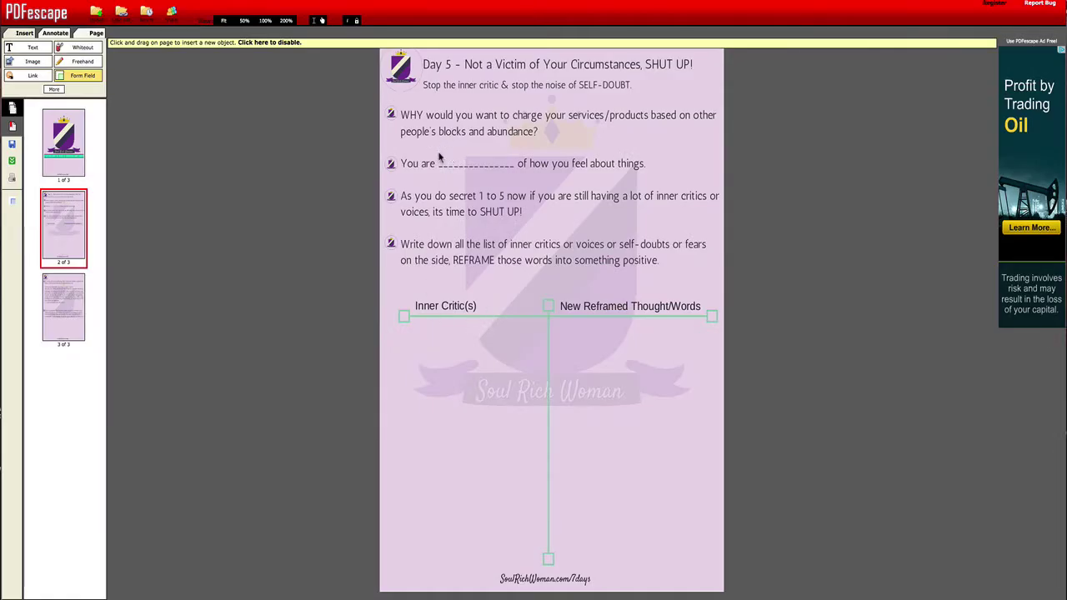
- Draw a text field over the 'You are' blank, redrawing it once, and place one under Inner Critic(s)
drag(434, 151, 519, 172)
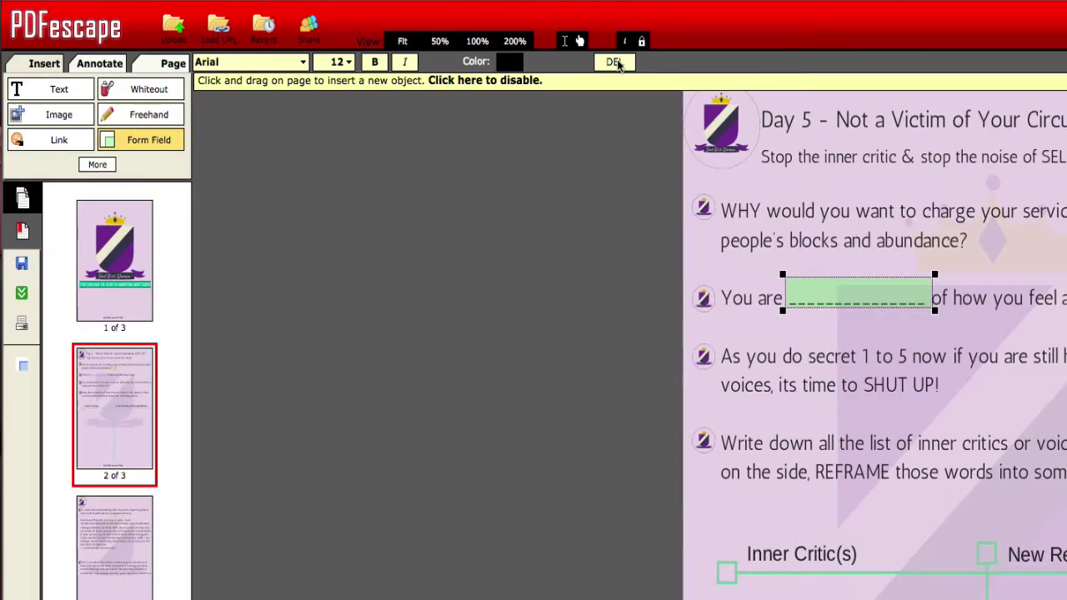
click(614, 63)
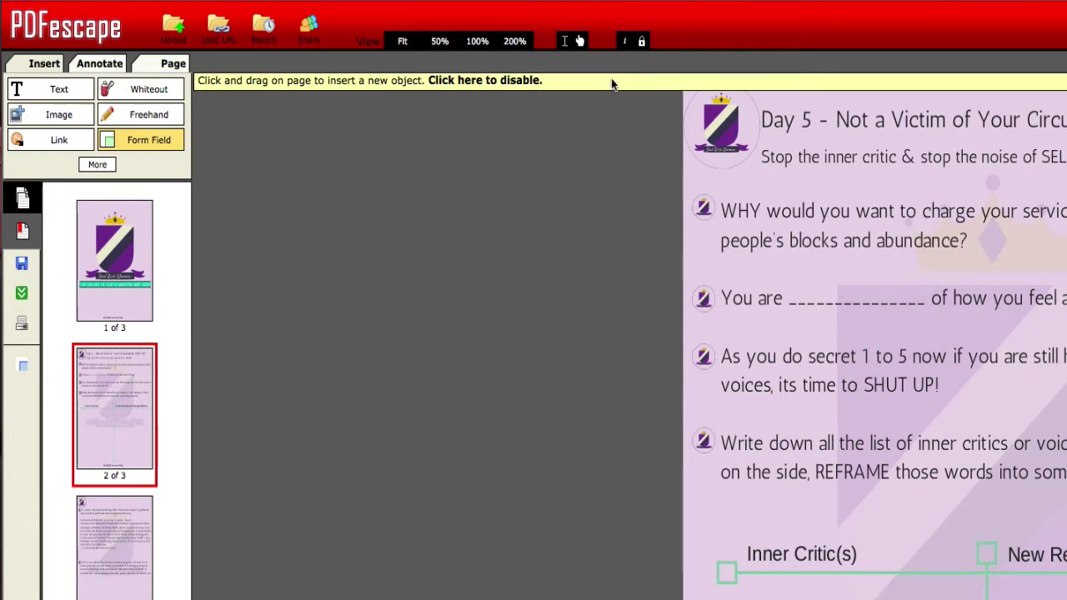
click(148, 142)
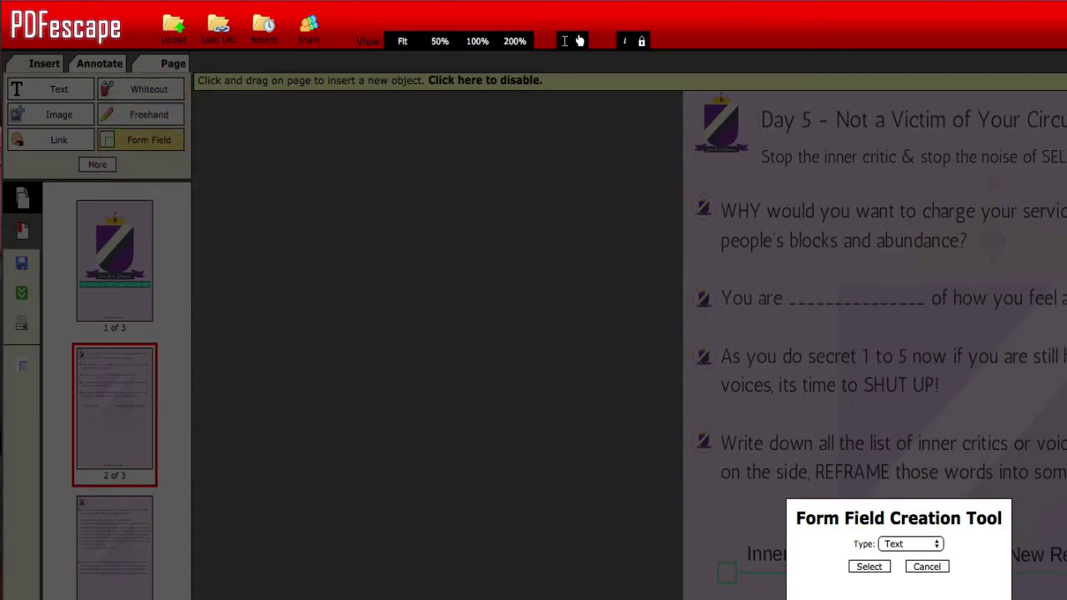
click(870, 567)
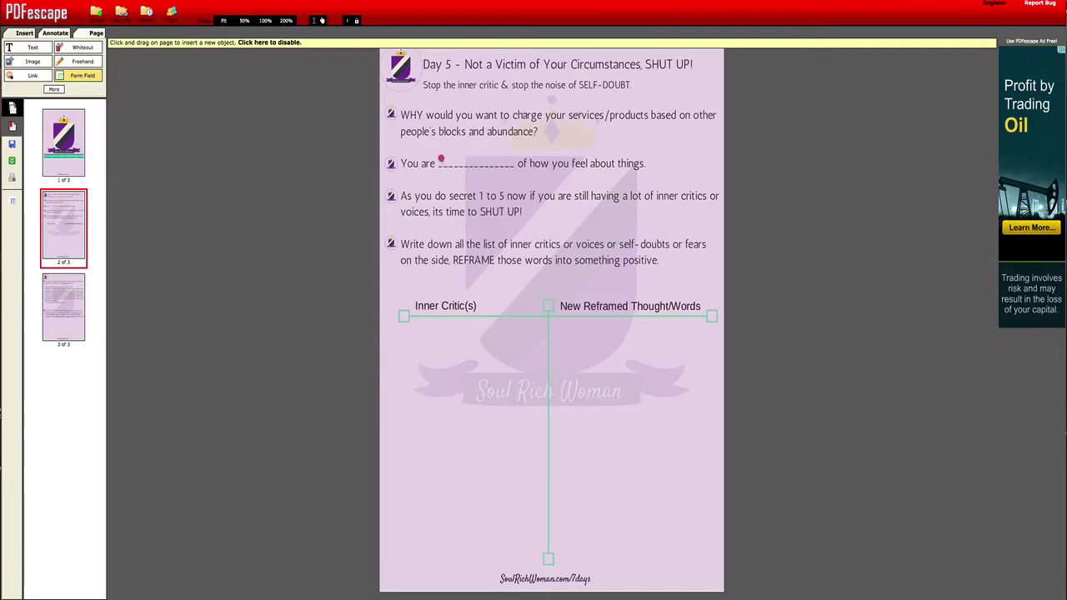
drag(441, 159, 519, 169)
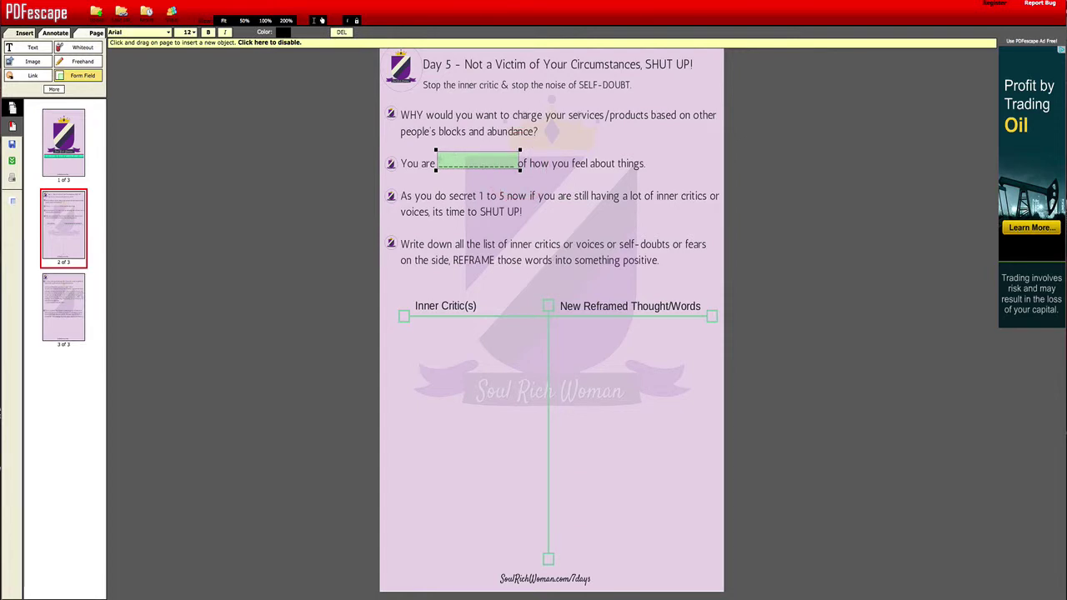
drag(443, 390, 528, 416)
- Delete the small Inner Critic(s) field and draw a tall one down that whole column
scroll(448, 386, down, 2)
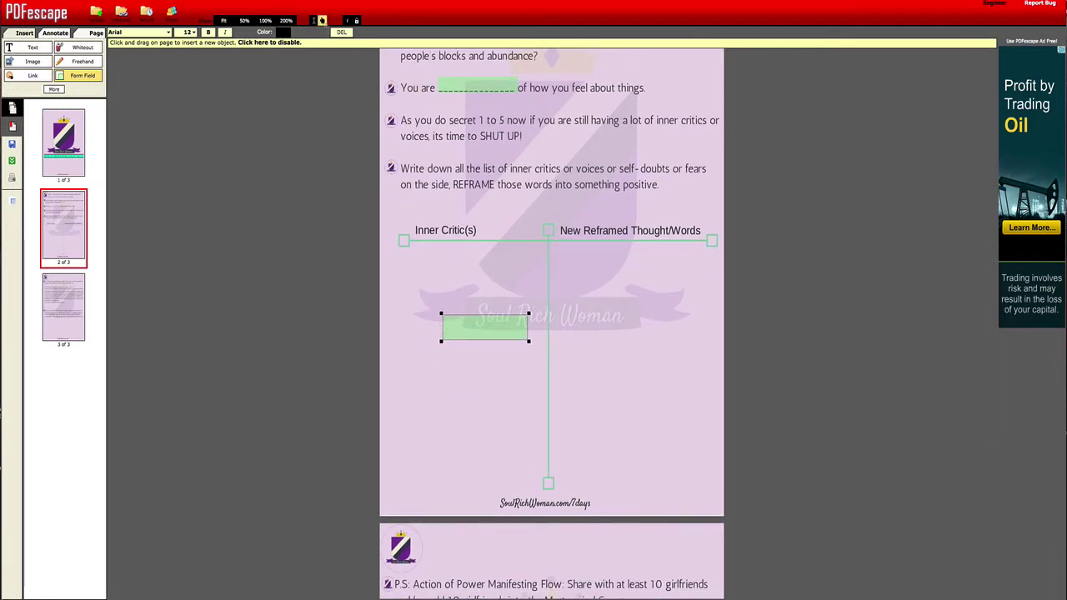
key(Delete)
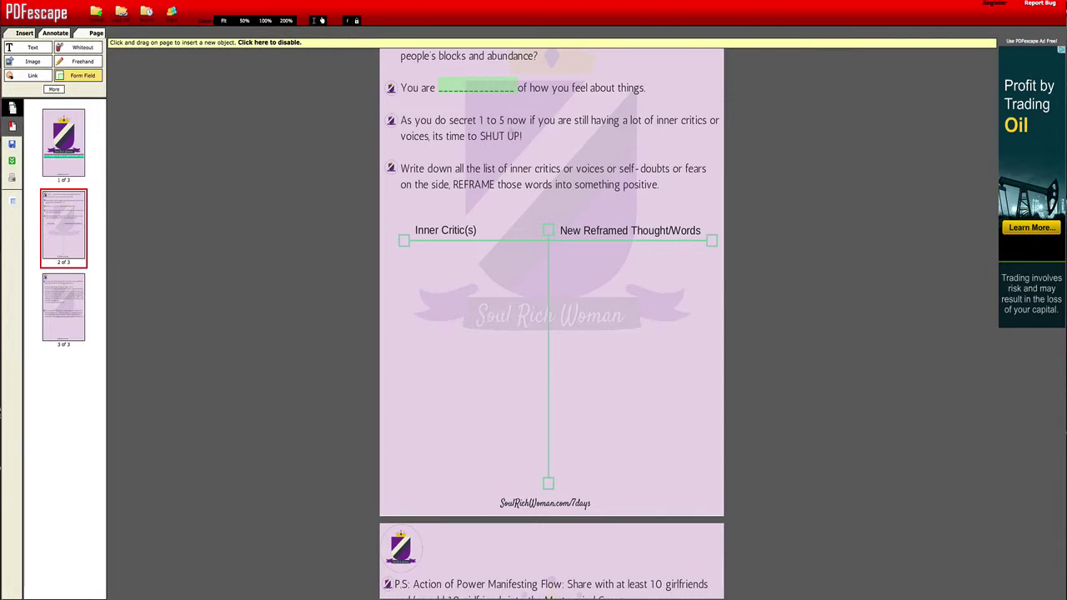
drag(402, 248, 543, 491)
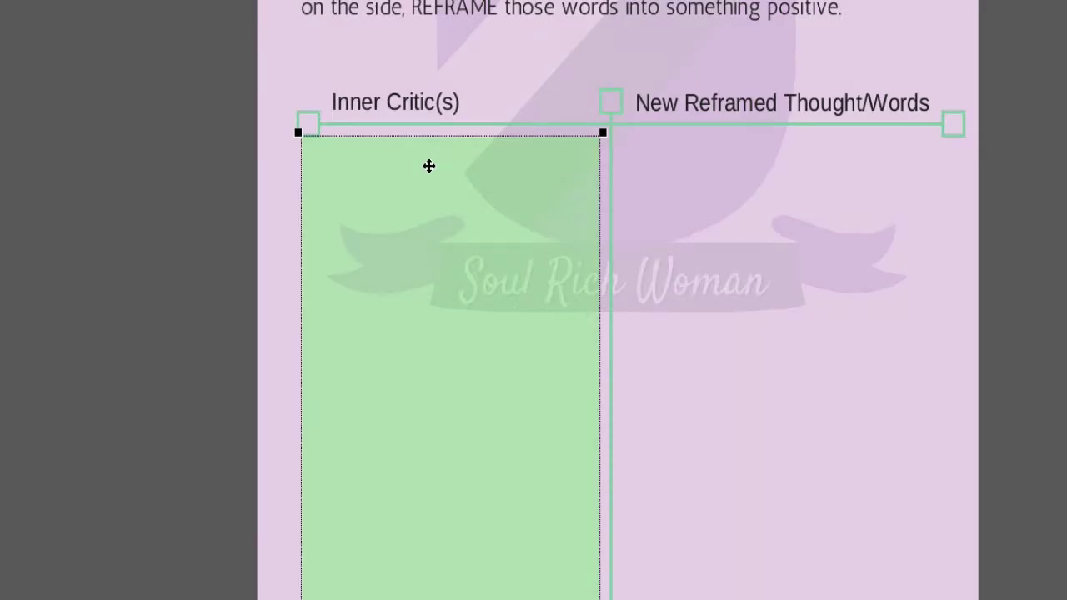
- Enable Multi-line in the Inner Critic(s) field's Object Properties
right_click(428, 165)
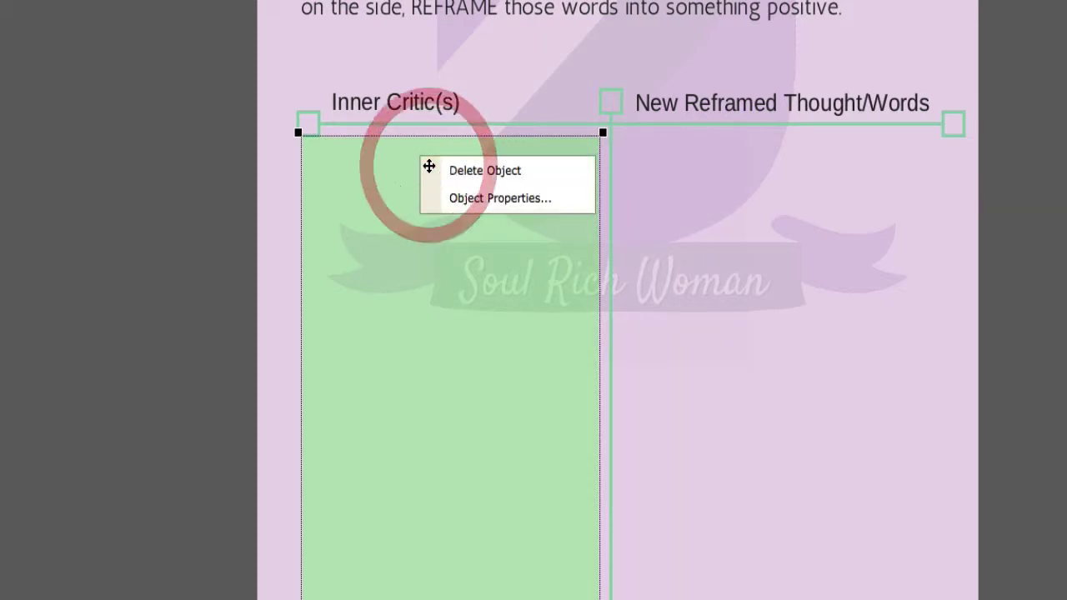
click(466, 203)
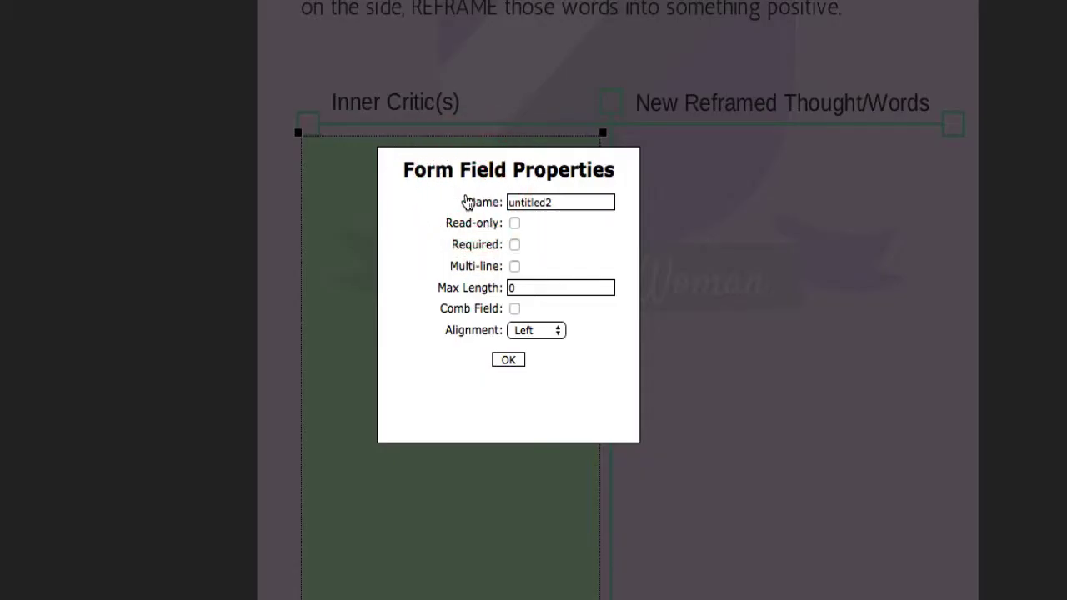
click(514, 267)
click(508, 360)
click(552, 245)
- Draw a tall field under New Reframed Thought/Words, aligning its top edge with the left box
mouse_move(552, 245)
mouse_down()
mouse_move(639, 270)
mouse_move(710, 487)
mouse_up()
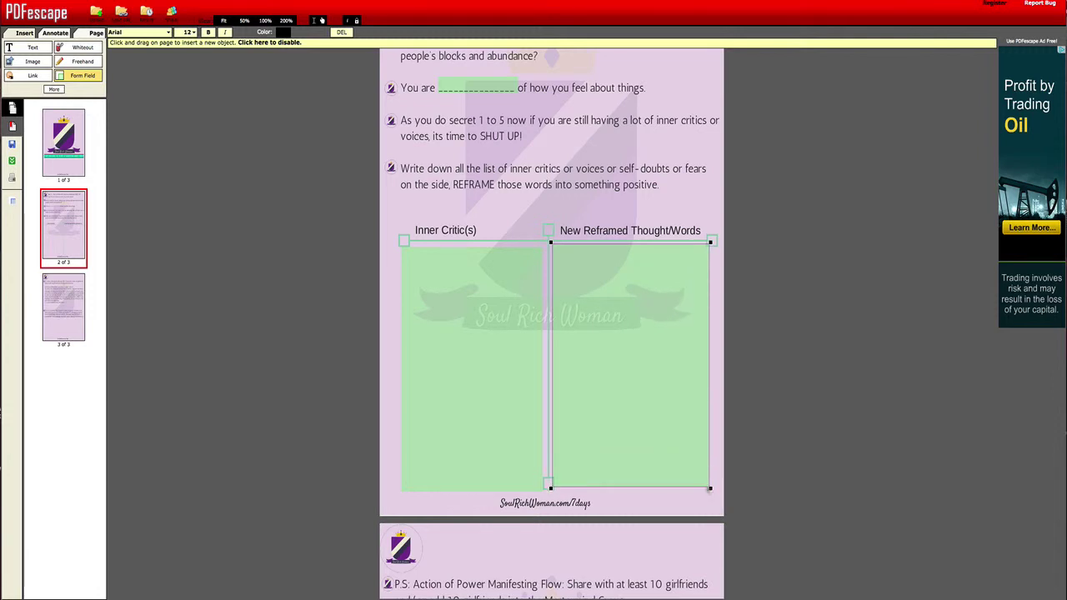
click(341, 32)
drag(554, 250, 706, 491)
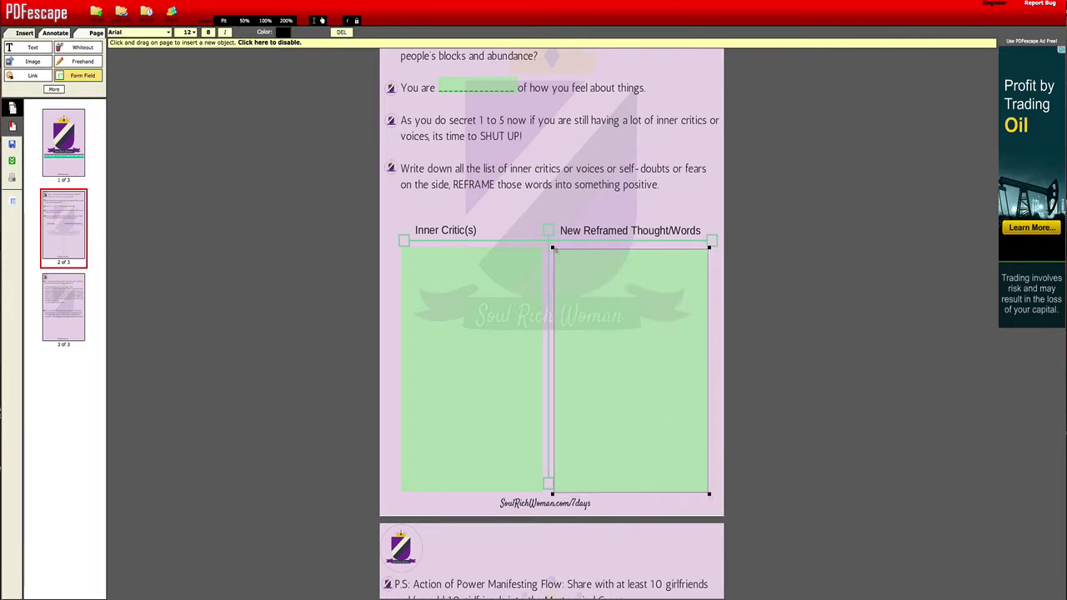
drag(552, 247, 552, 243)
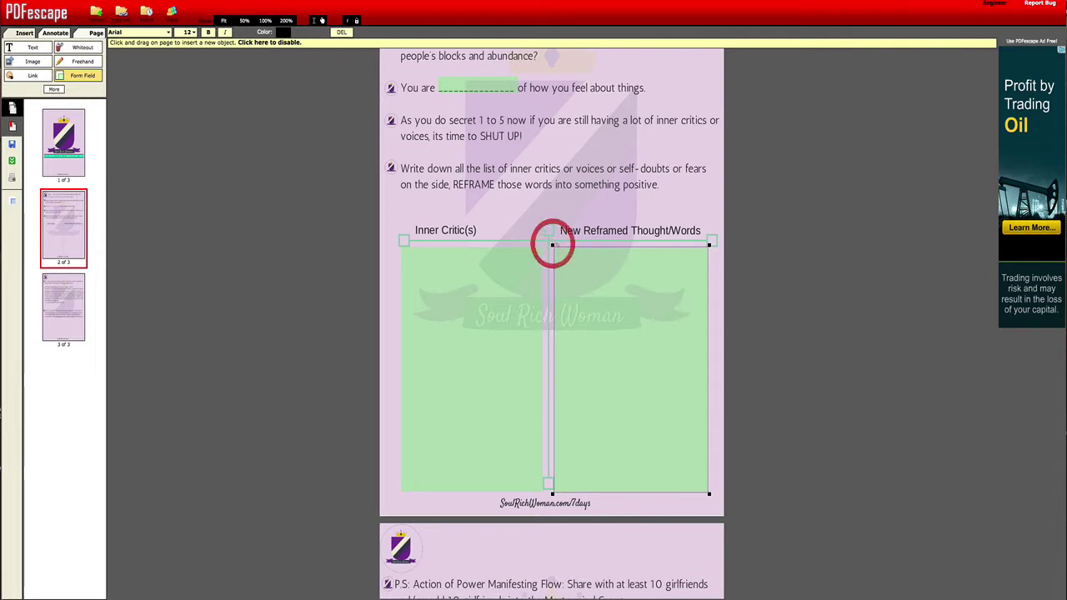
- Enable Multi-line in the New Reframed Thought/Words field's Object Properties
right_click(598, 278)
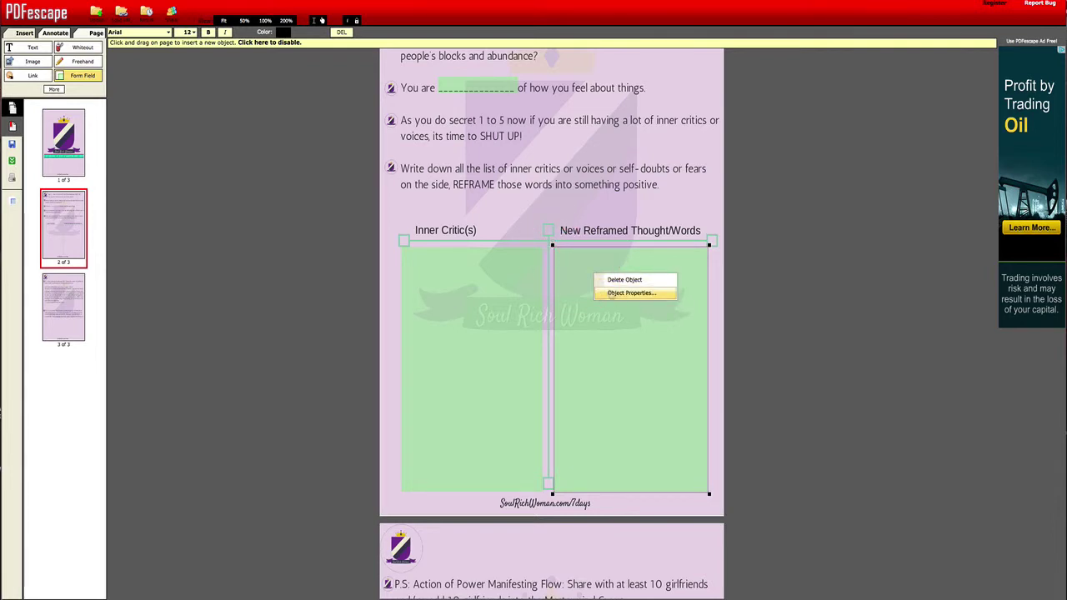
click(611, 292)
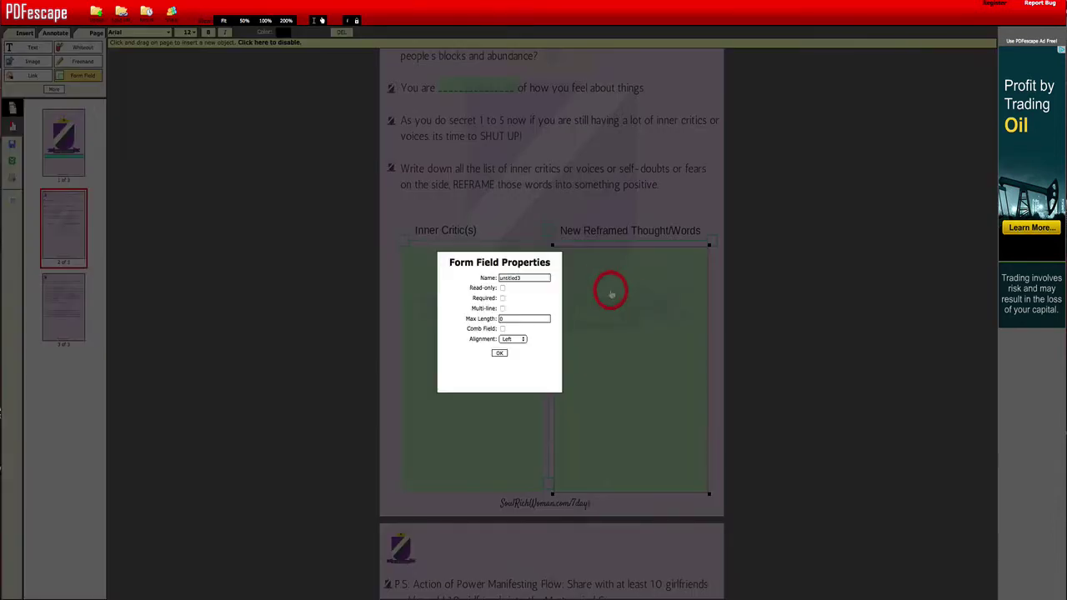
click(502, 309)
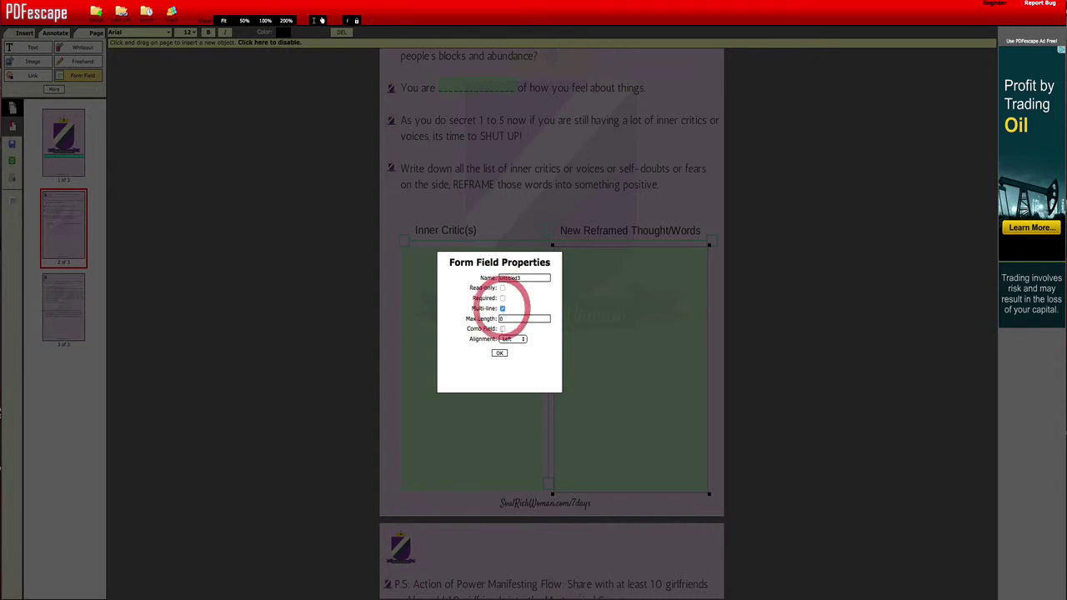
click(499, 352)
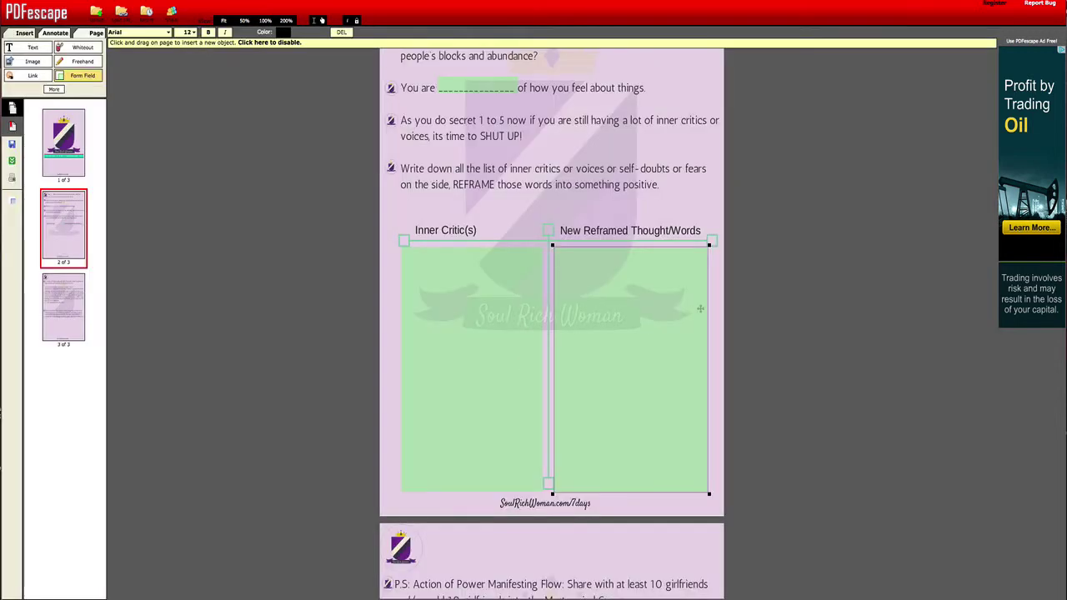
scroll(595, 314, down, 10)
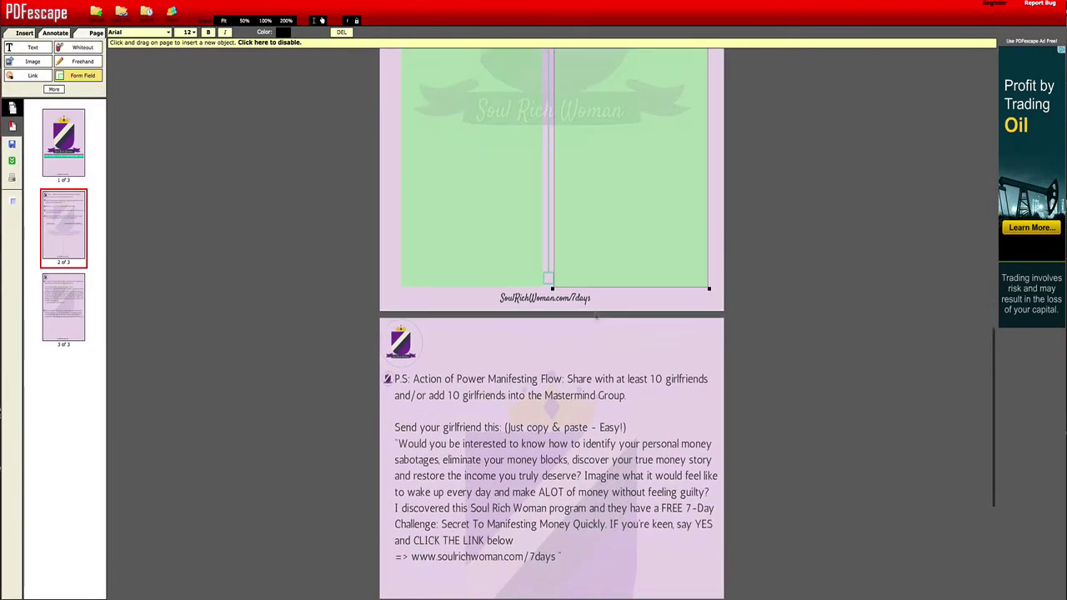
scroll(595, 316, down, 2)
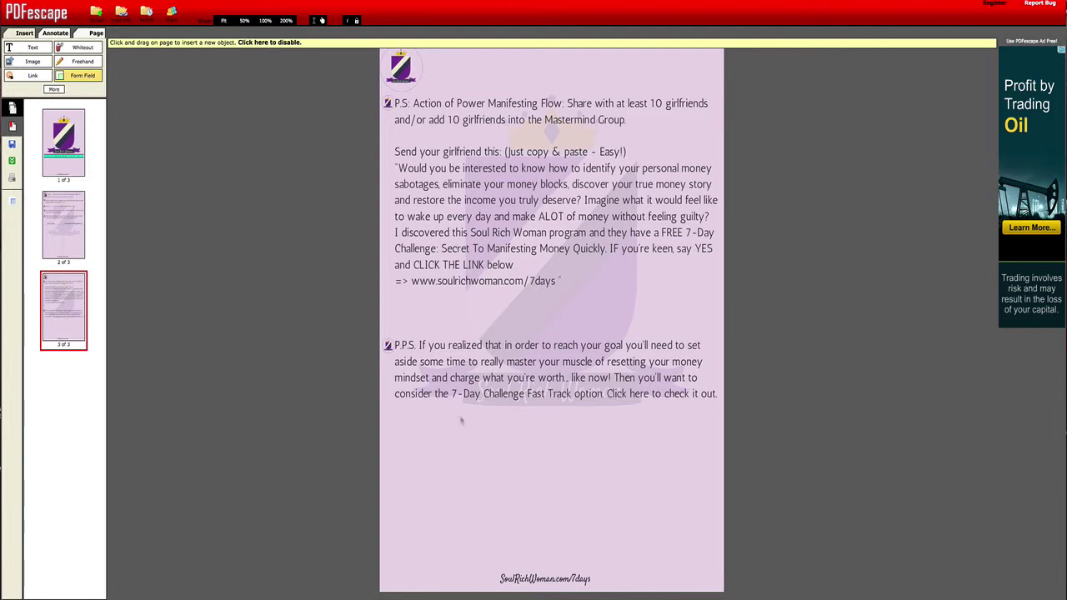
scroll(437, 430, up, 6)
scroll(460, 421, up, 10)
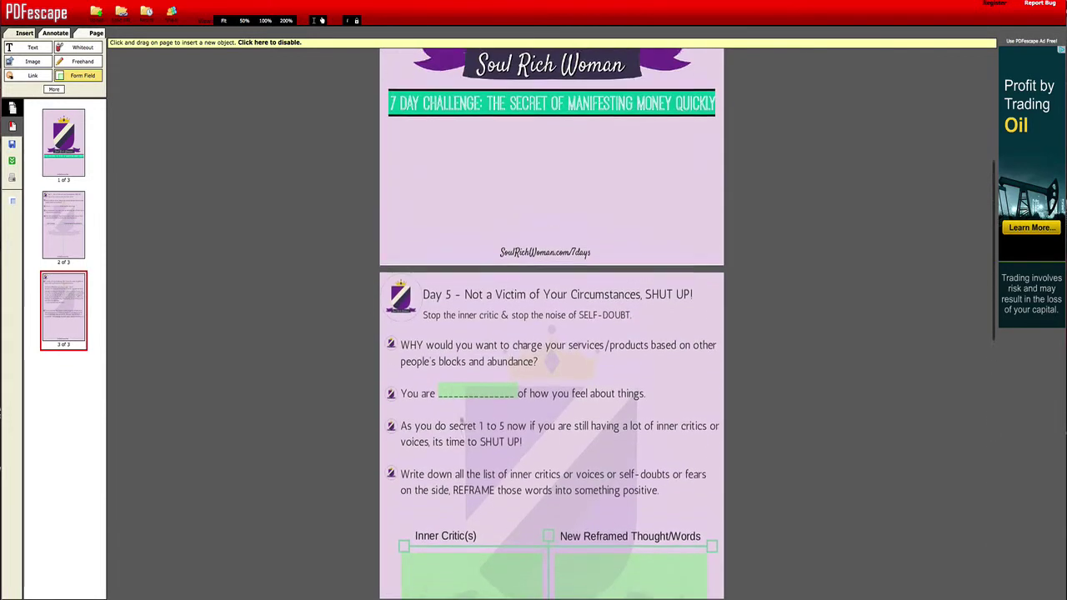
scroll(460, 421, down, 1)
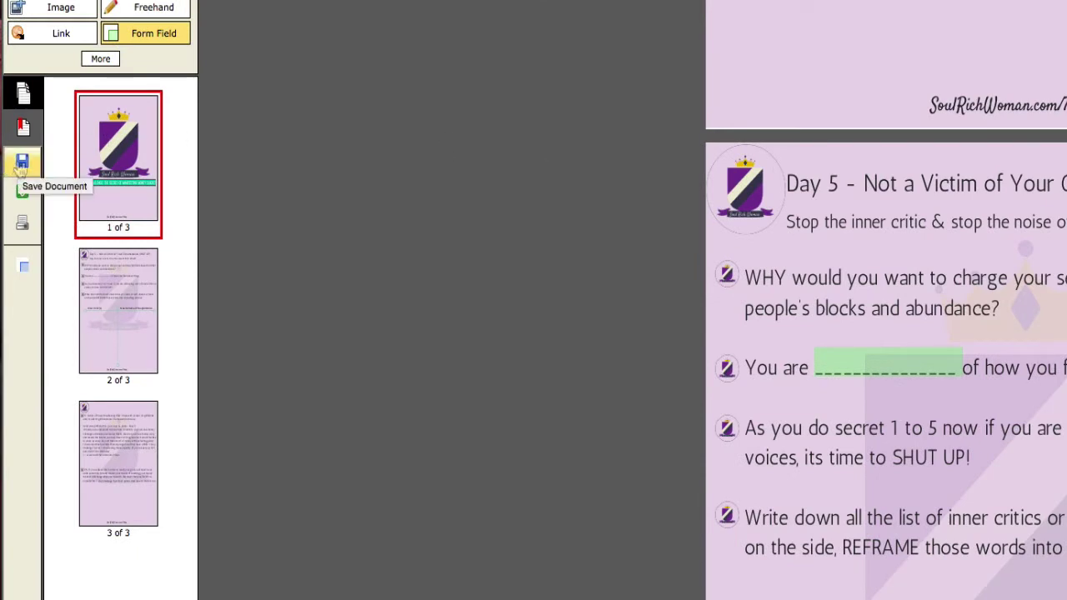
- Save the Soul Rich Woman workbook, then download it as a PDF file
click(22, 164)
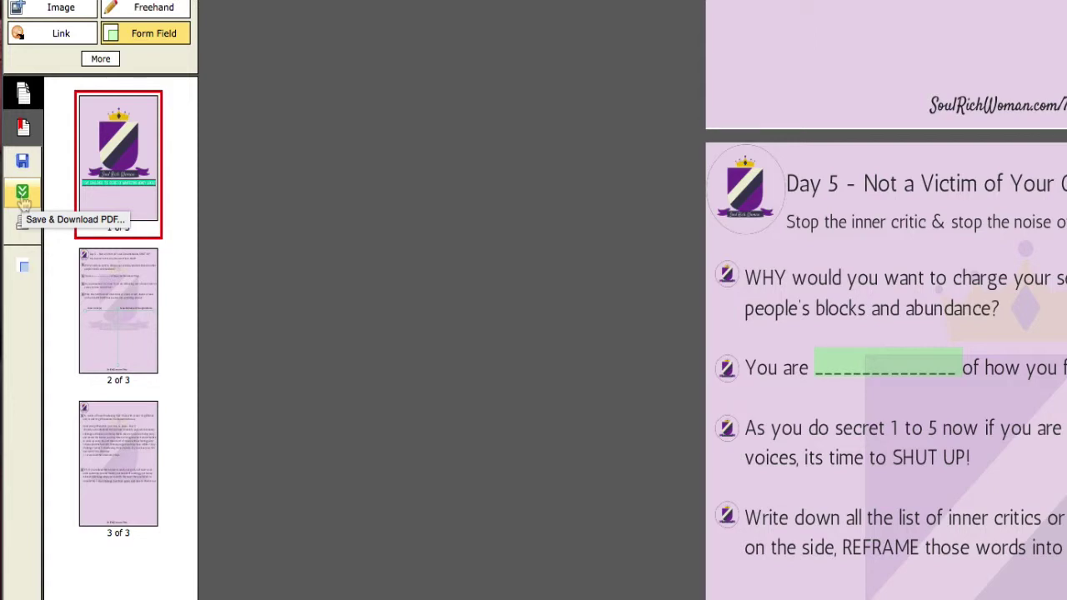
click(23, 195)
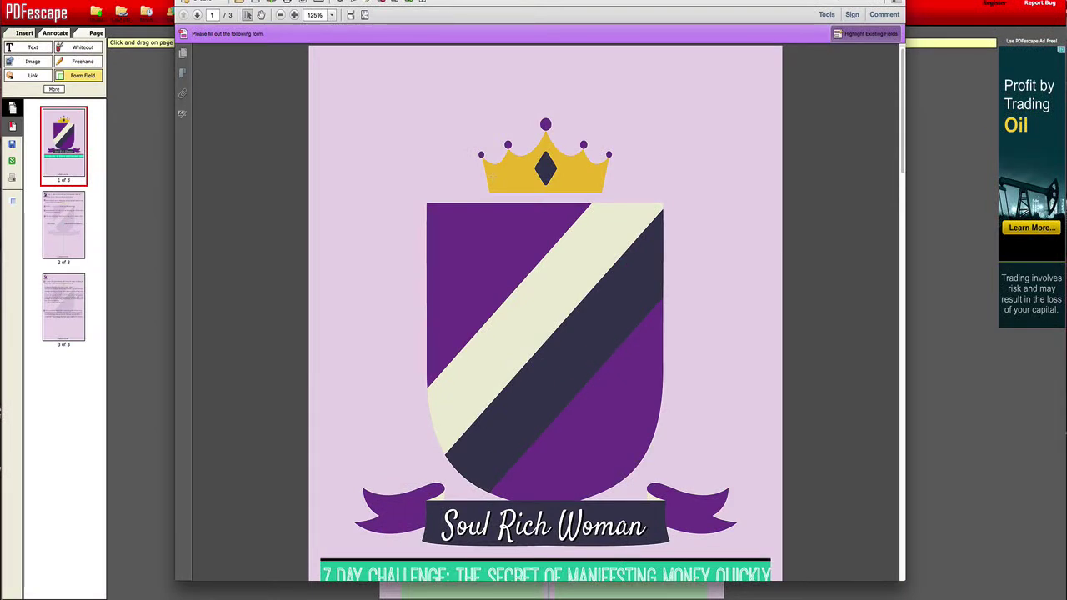
- Scroll to Day 5, check 'responsible' in the 'You are' blank, and click into Inner Critic(s)
scroll(545, 312, down, 5)
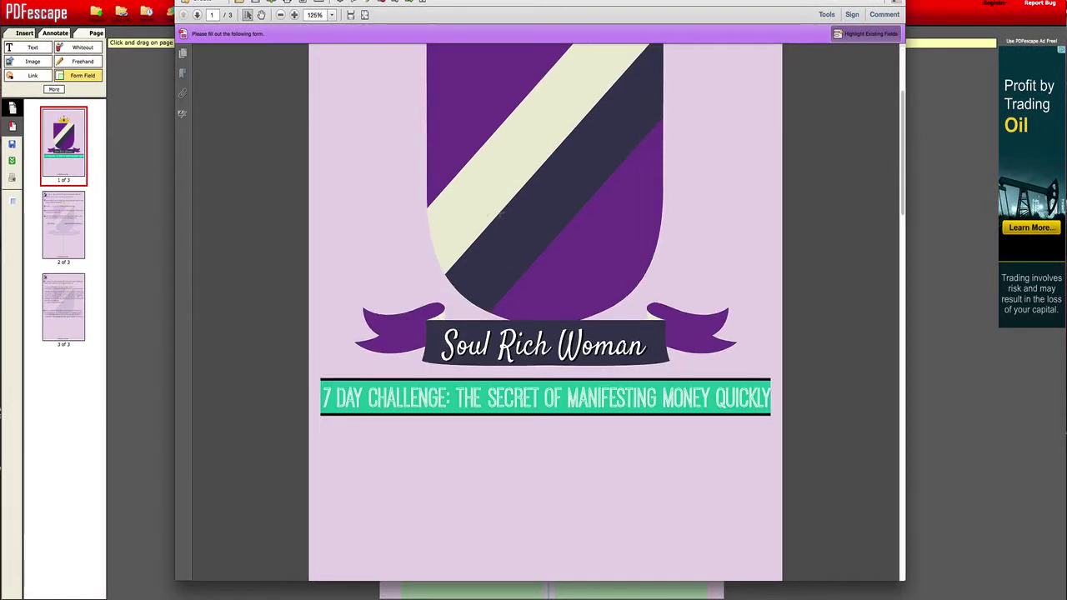
scroll(498, 219, down, 5)
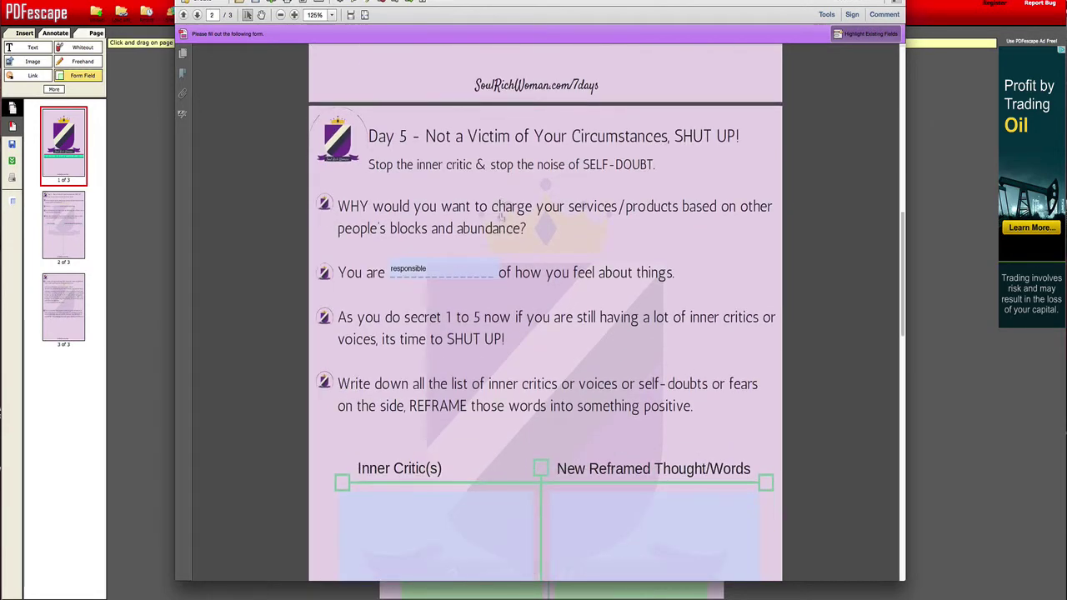
drag(435, 215, 387, 215)
click(444, 219)
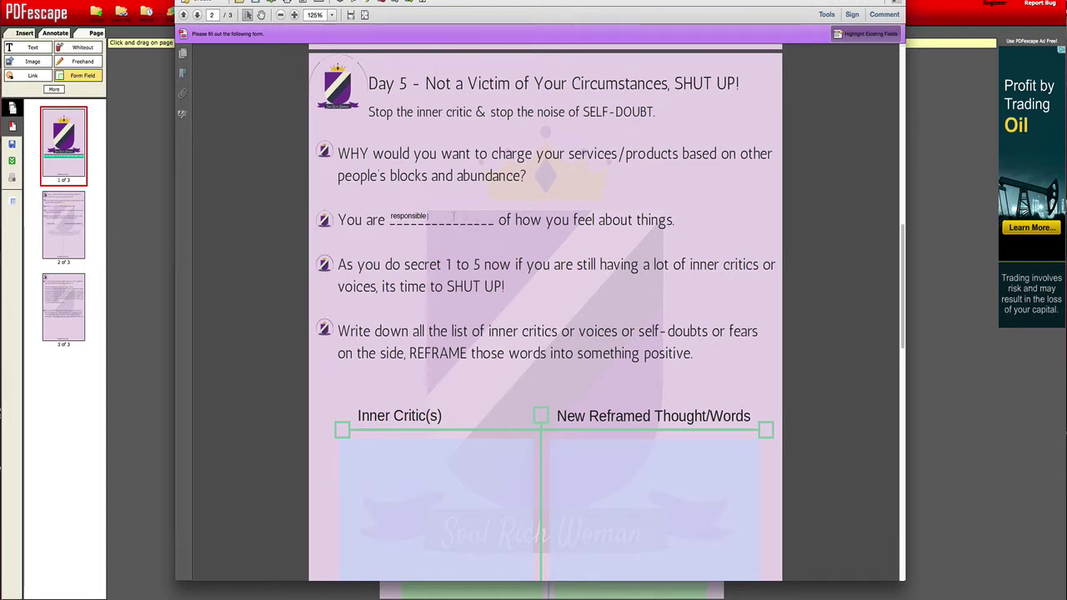
scroll(452, 216, down, 5)
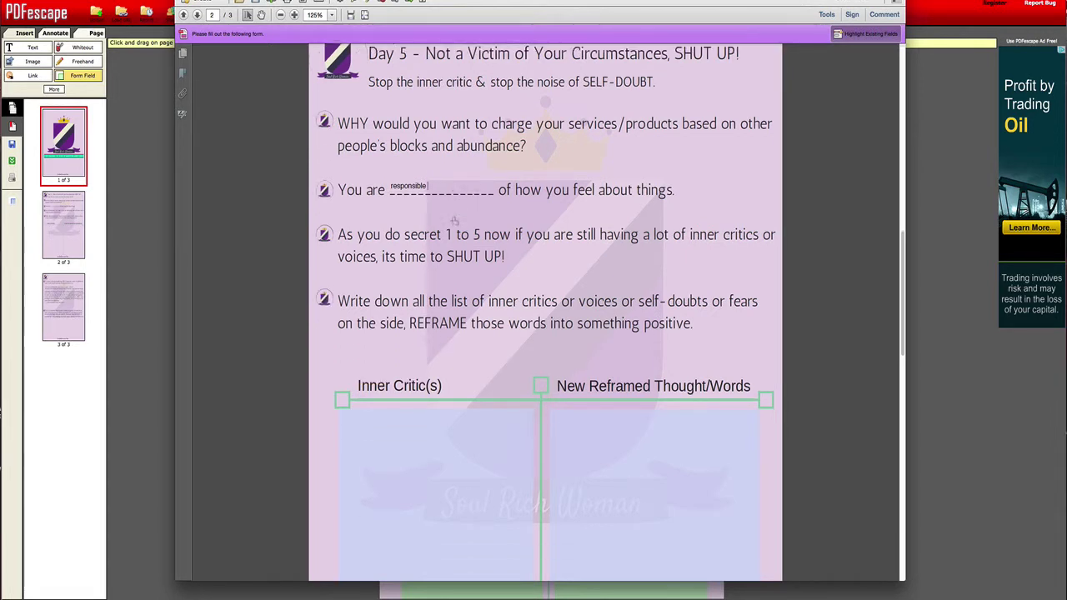
click(419, 245)
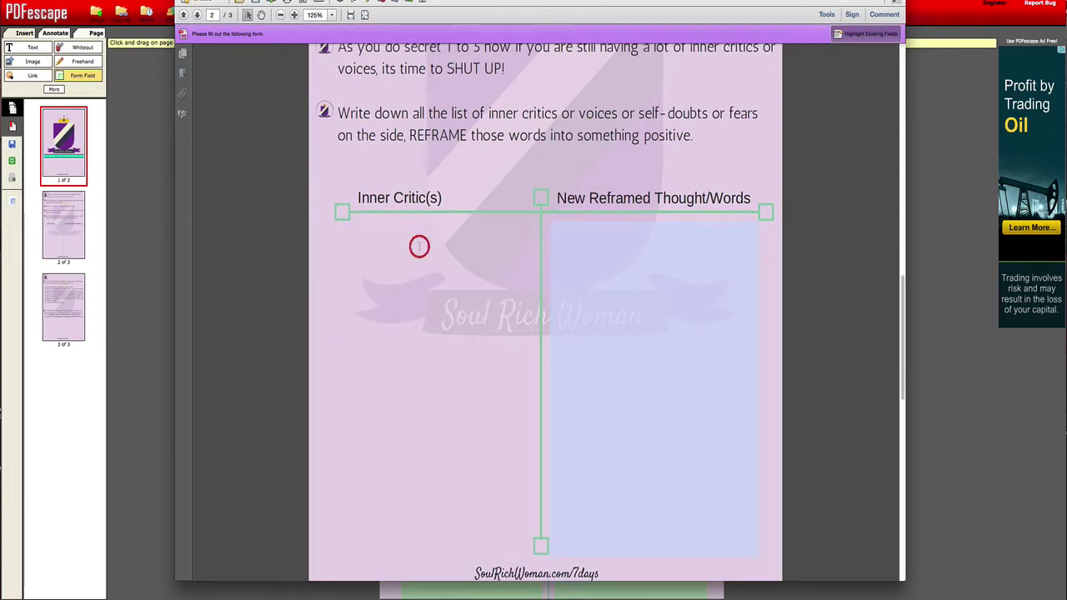
- Enter 'insert text here' three times across lines in the Inner Critic(s) box to test multi-line input
text(insert text here insert text here insert text here)
key(Return)
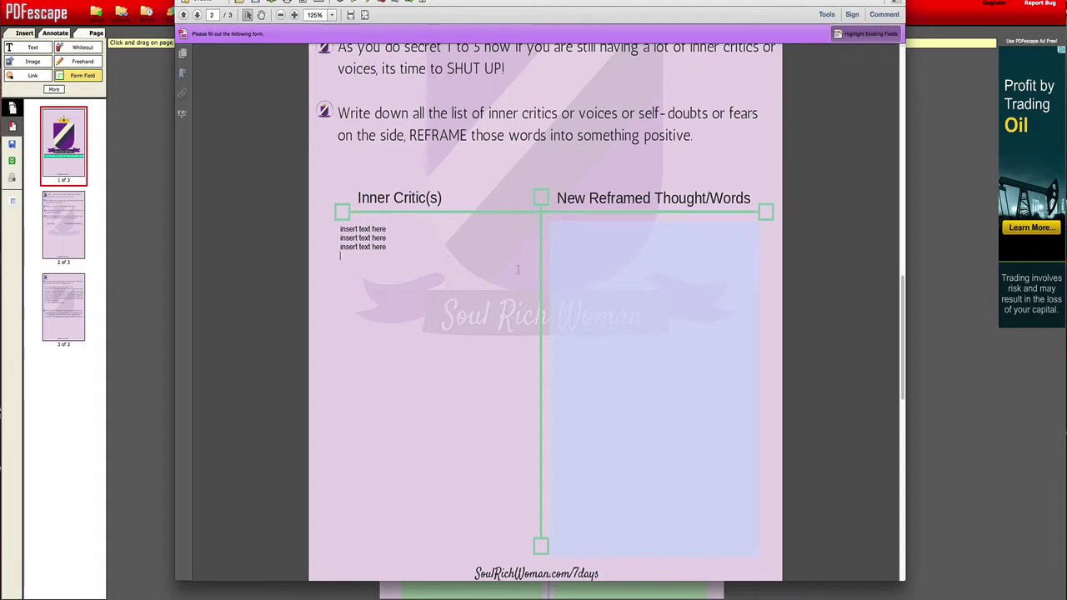
scroll(566, 291, up, 3)
scroll(566, 291, down, 3)
- Place the cursor in the New Reframed Thought/Words box and review the filled page
click(573, 240)
scroll(572, 241, up, 2)
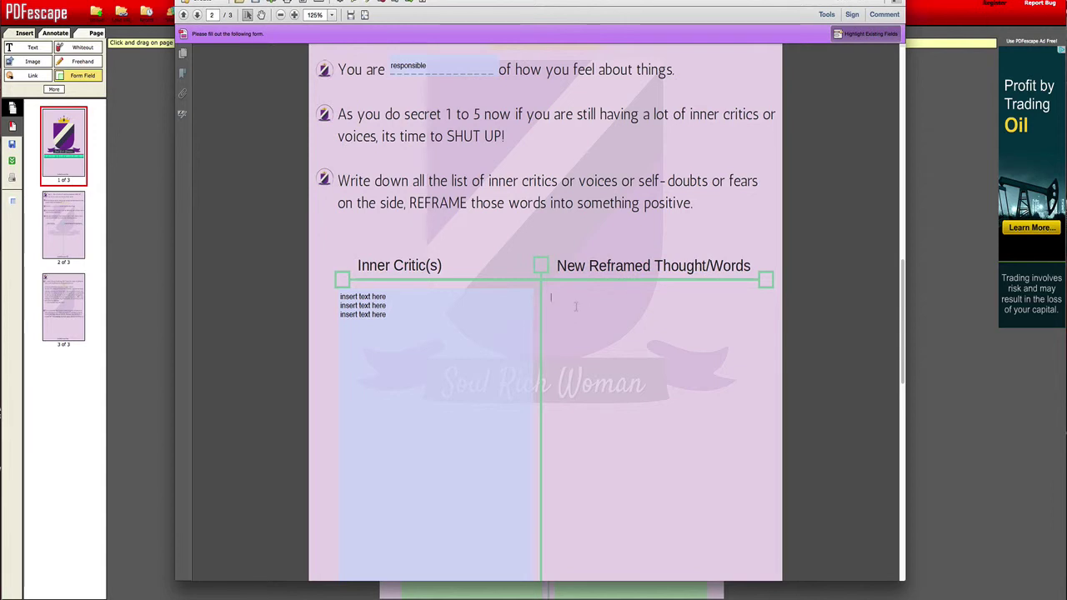
click(500, 315)
click(597, 310)
scroll(597, 310, up, 4)
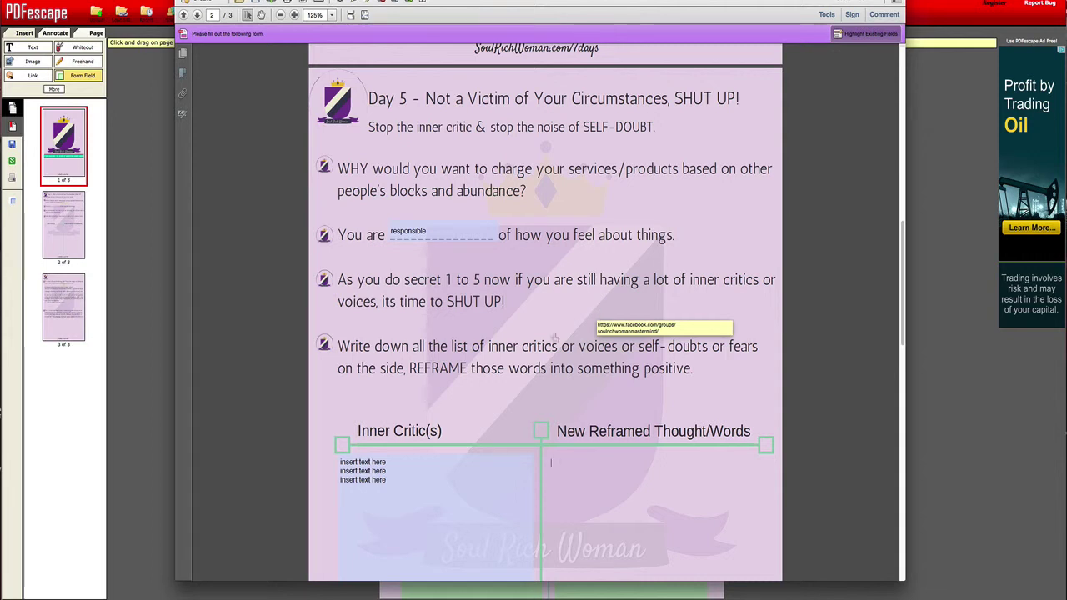
scroll(554, 336, down, 2)
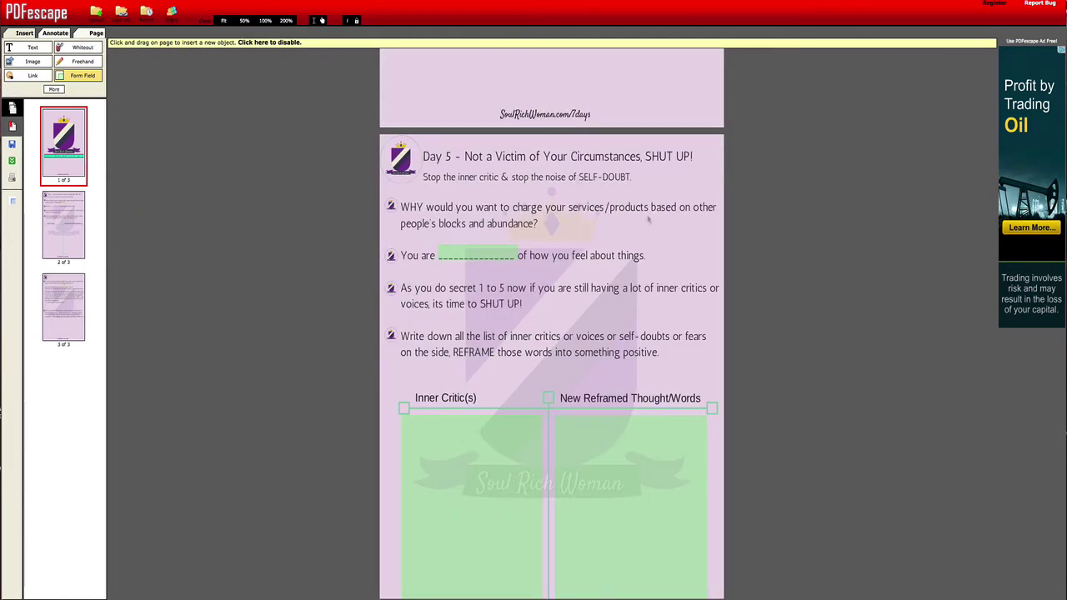
scroll(648, 219, down, 2)
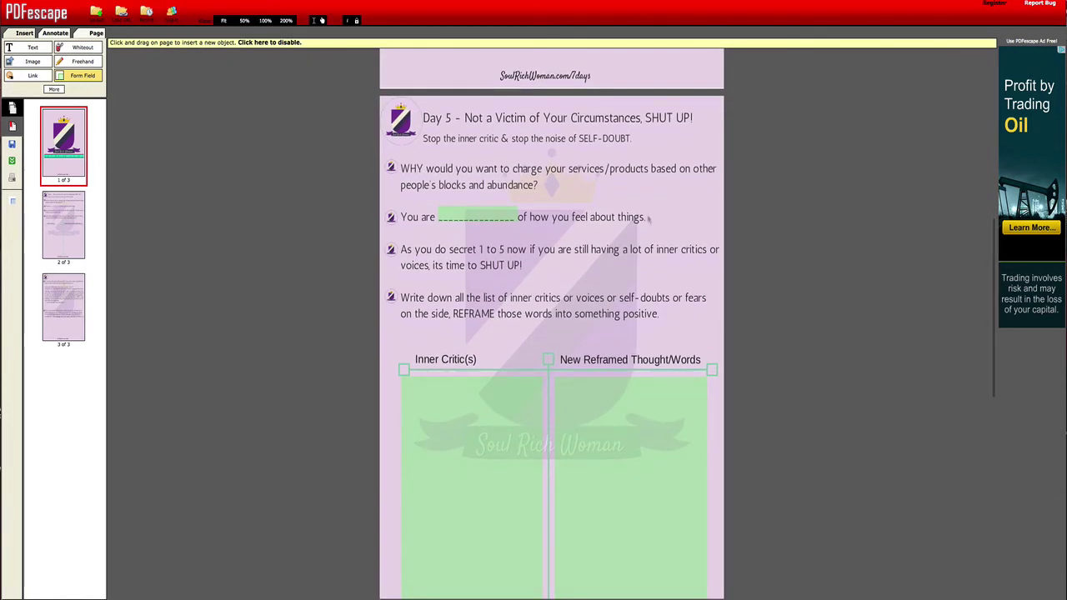